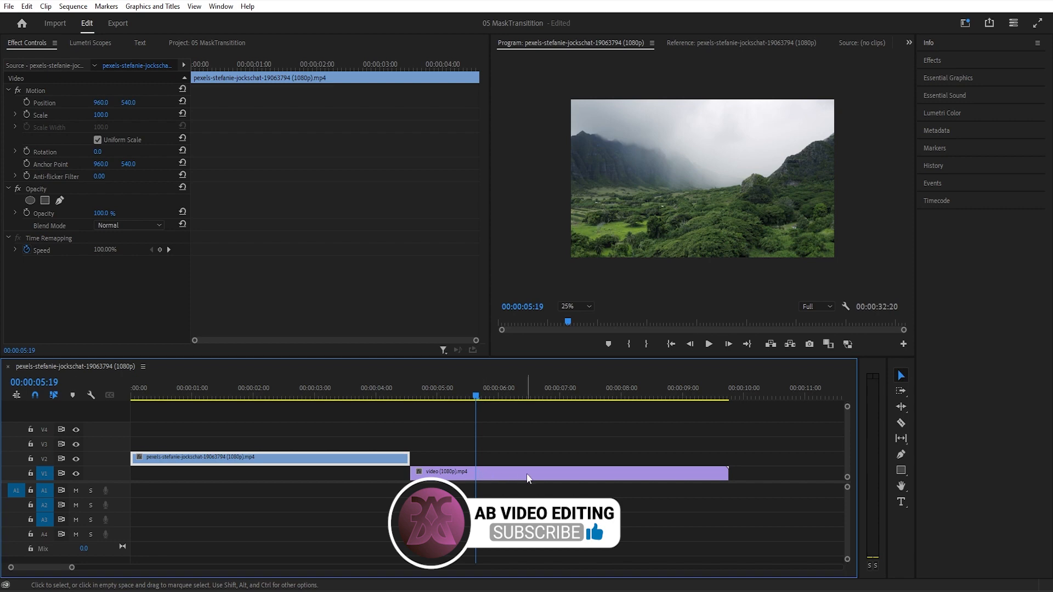
- Move the V1 clip so it starts at 00:00:03:25, overlapping the end of the V2 clip
drag(344, 390, 365, 391)
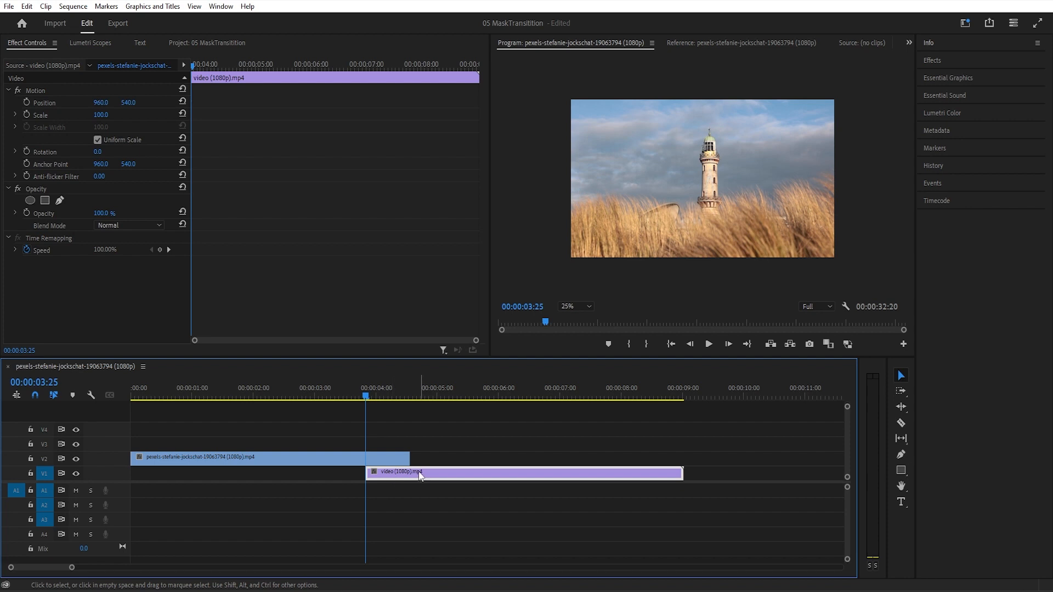
- Add a four-point polygon opacity mask to the V2 clip and enlarge it beyond all edges of the frame
click(337, 461)
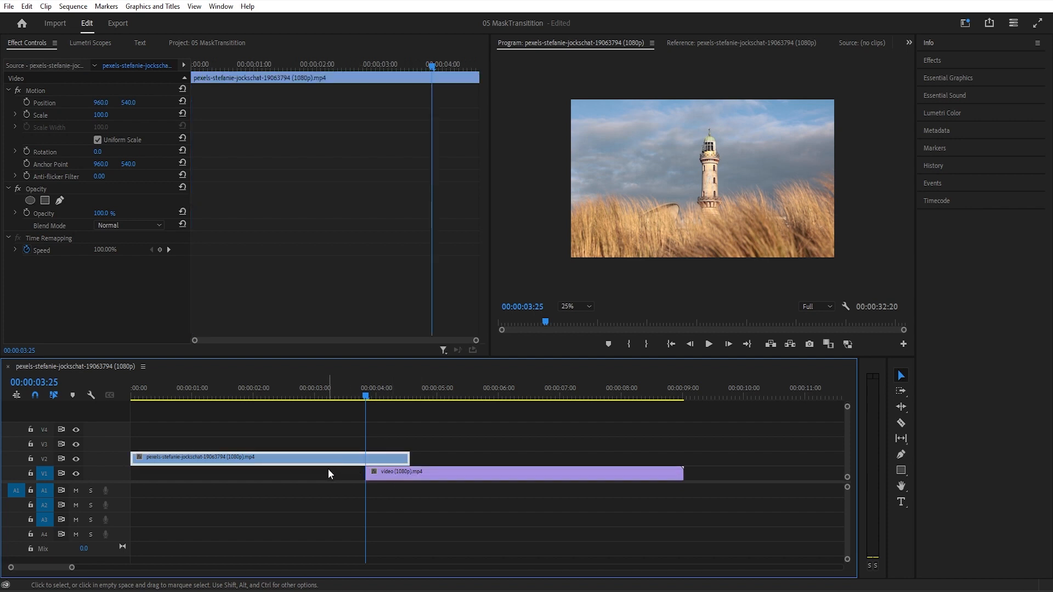
click(75, 297)
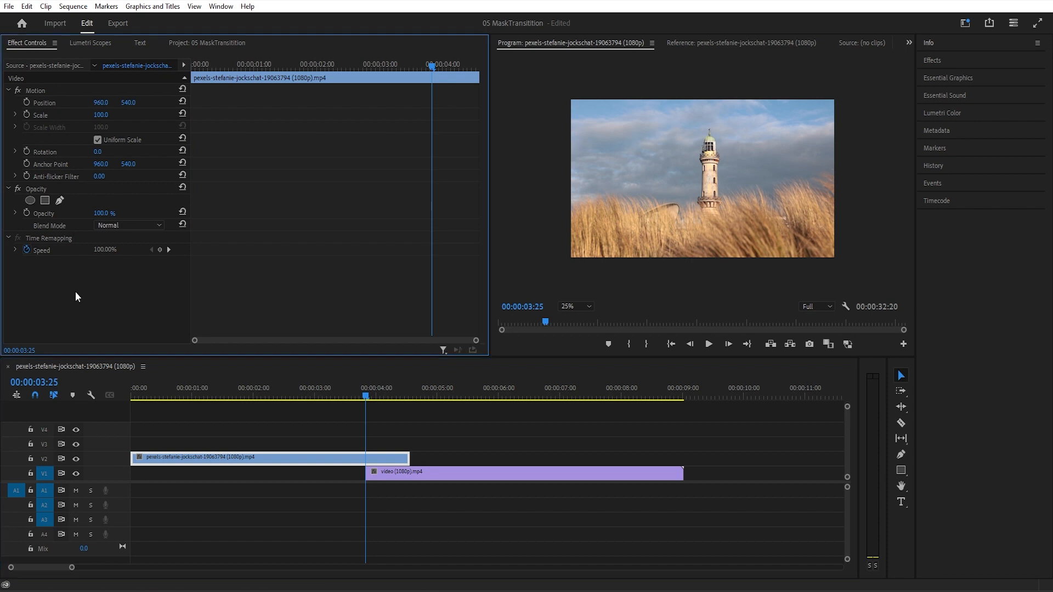
click(43, 200)
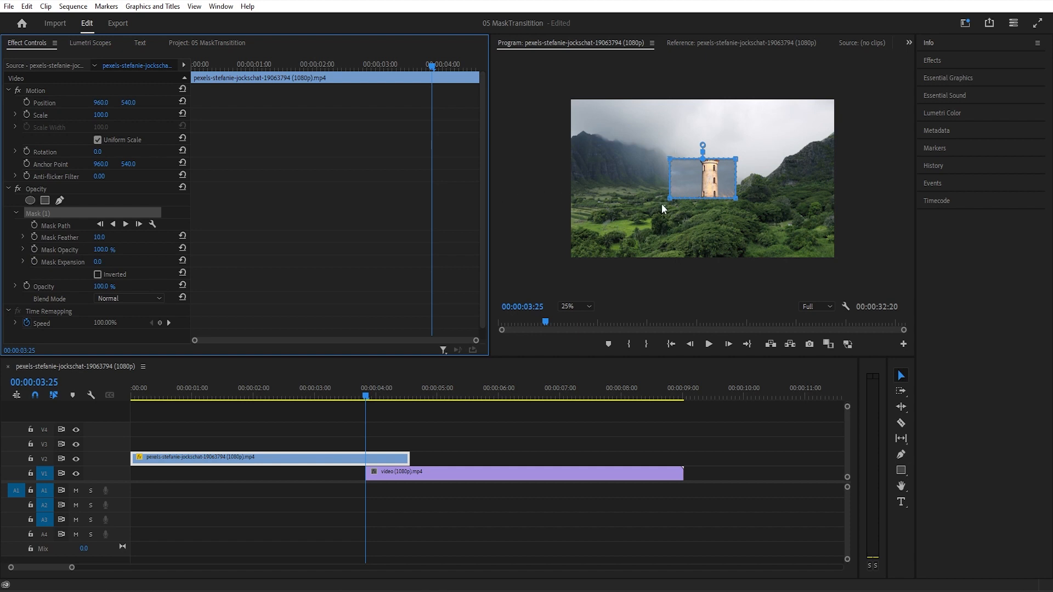
drag(667, 200, 547, 275)
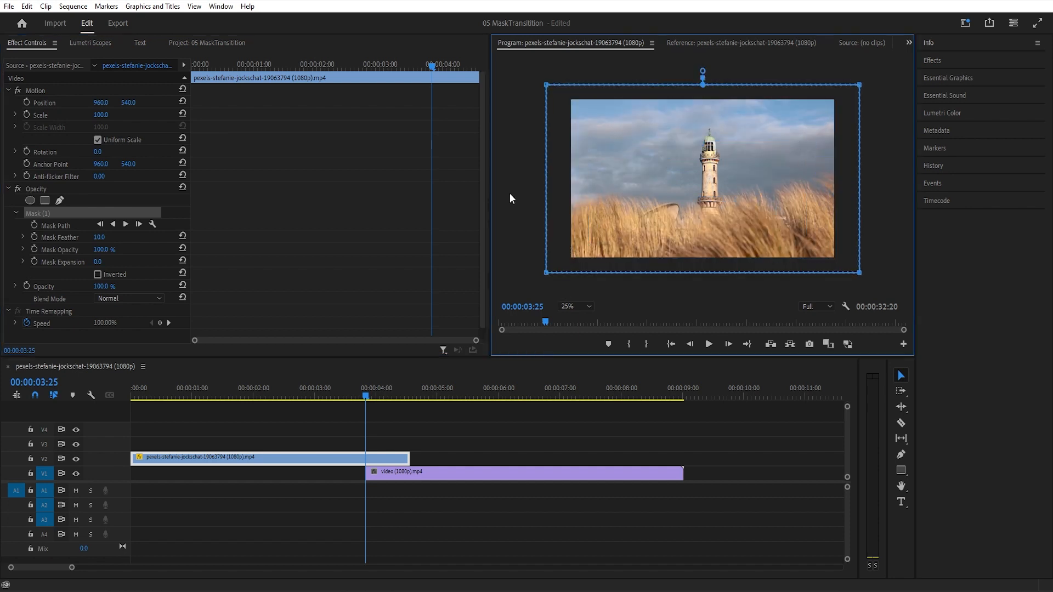
- Turn on Mask Path keyframing at 00:00:03:25 and advance the playhead to 00:00:04:12
click(35, 226)
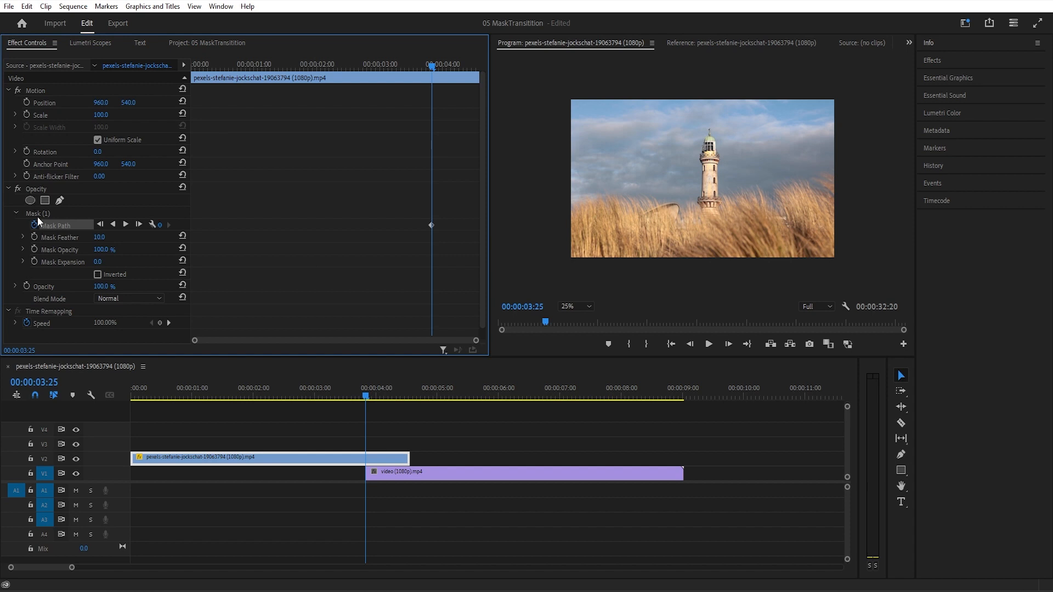
click(42, 217)
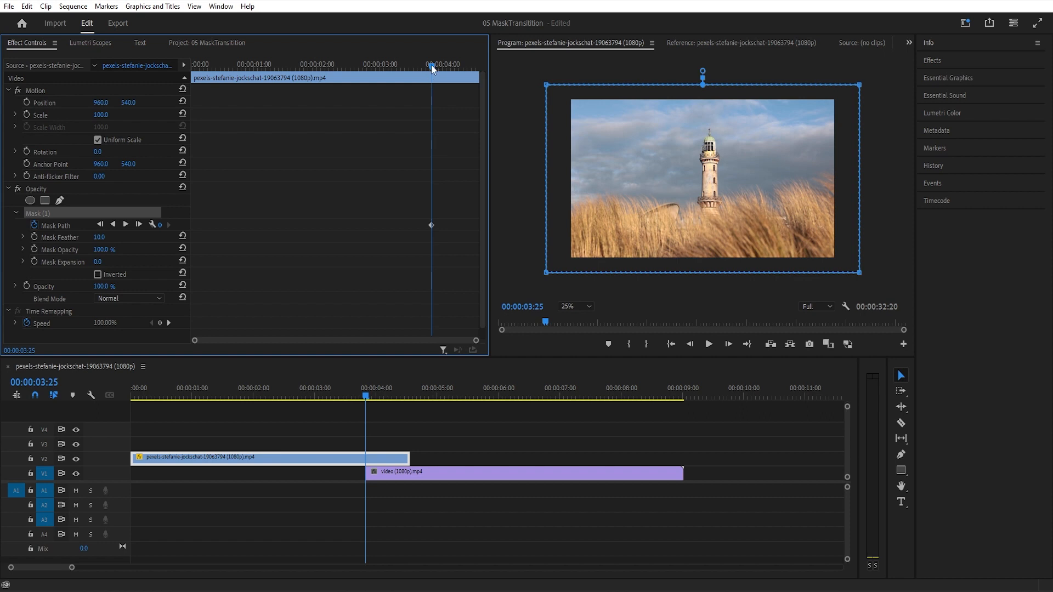
drag(431, 67, 468, 74)
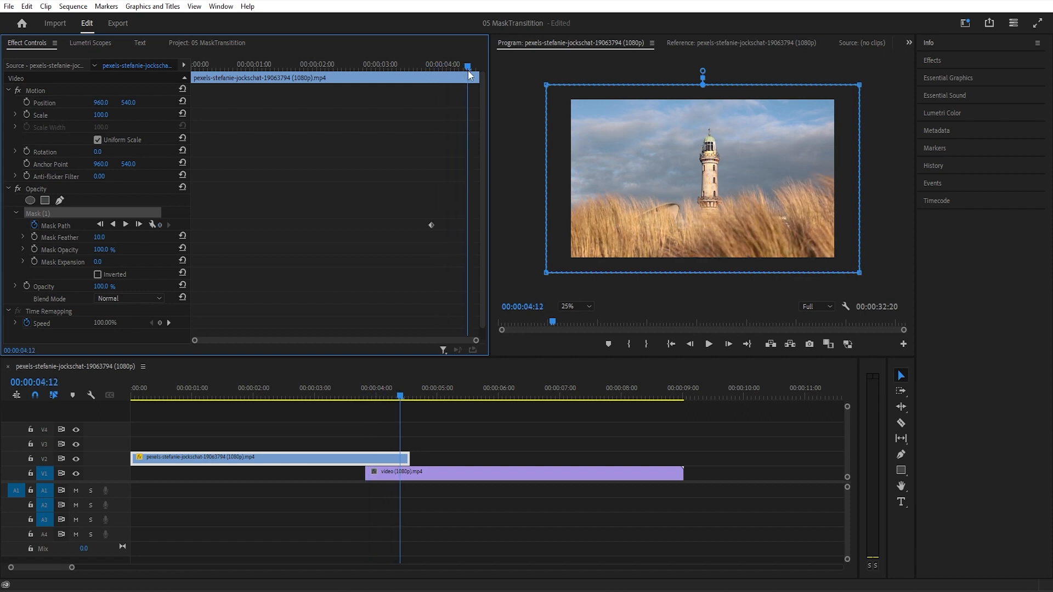
drag(852, 70, 885, 290)
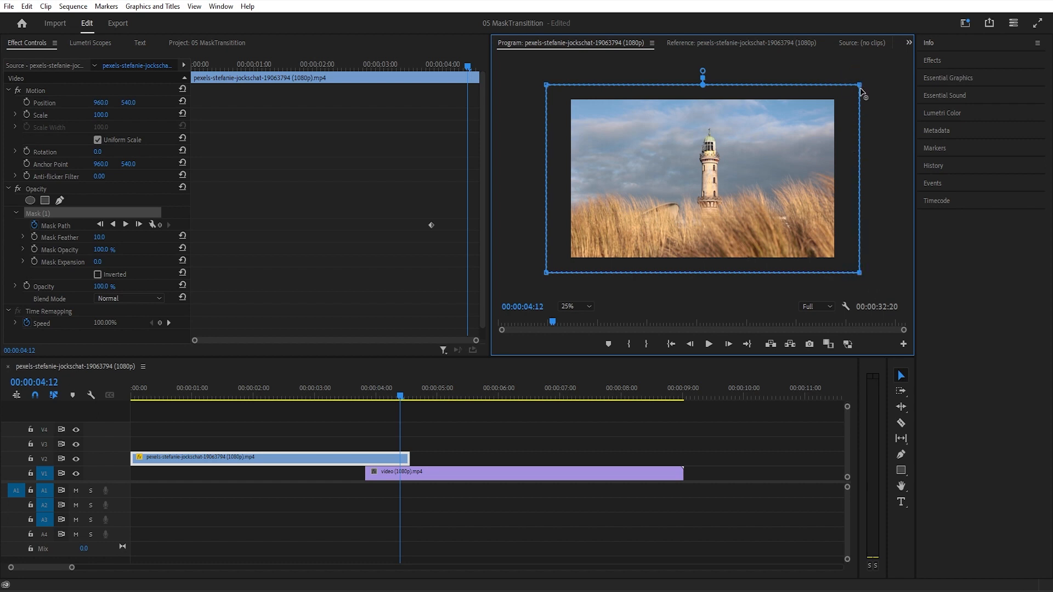
drag(859, 87, 859, 88)
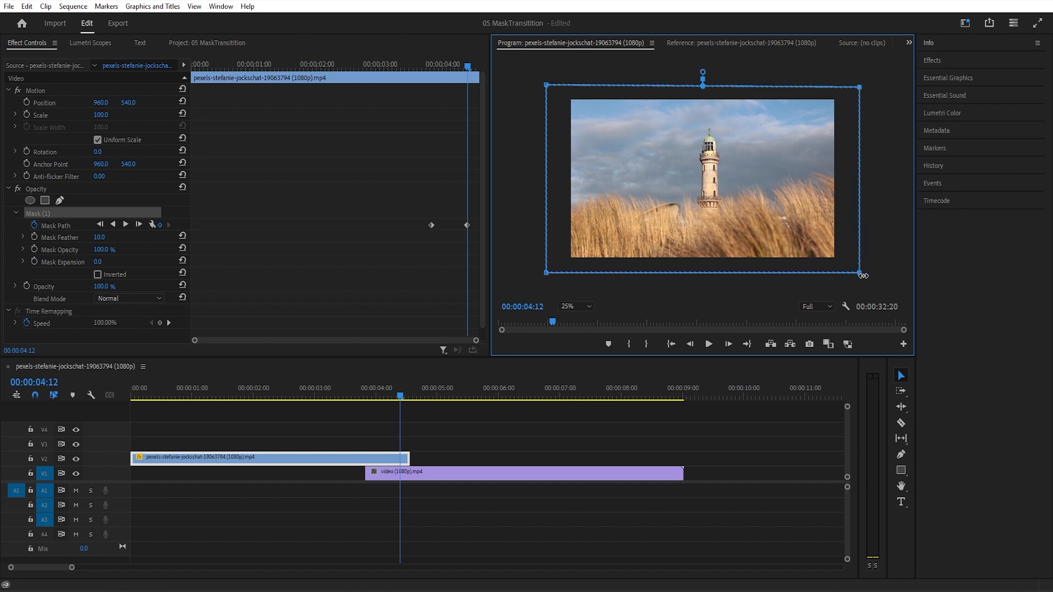
drag(861, 274, 863, 276)
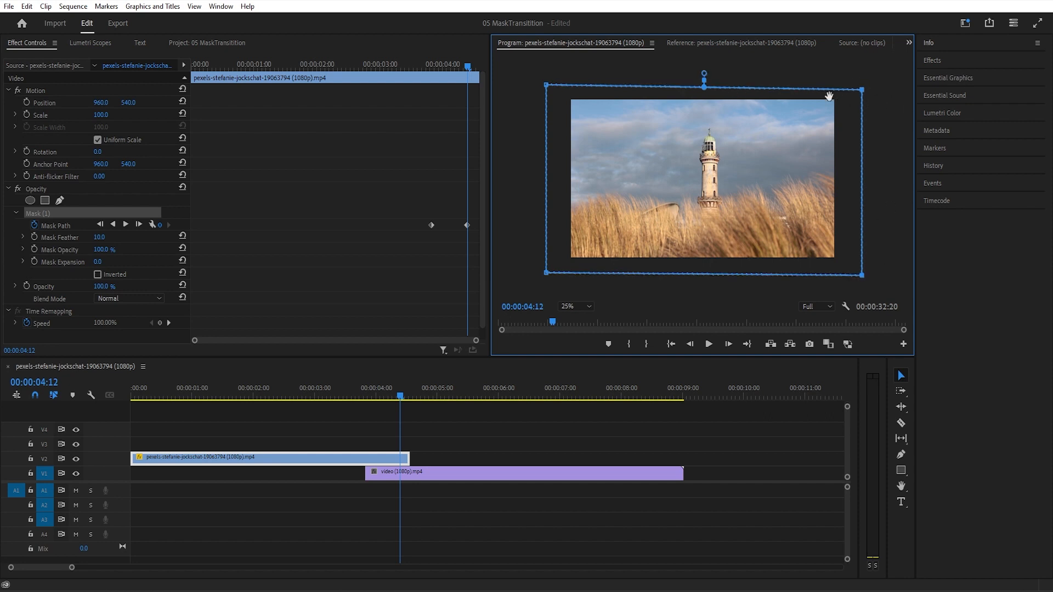
key(ctrl+z)
key(ctrl+z)
- At 00:00:04:12, move the mask's two right-hand points together past the left edge of the frame
drag(873, 70, 851, 274)
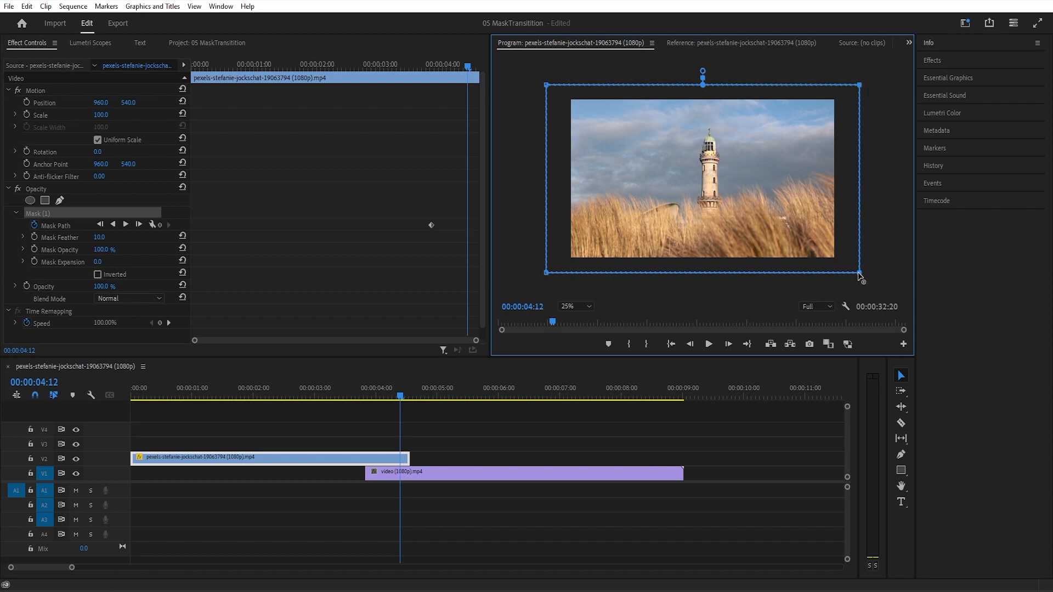
drag(860, 276, 561, 260)
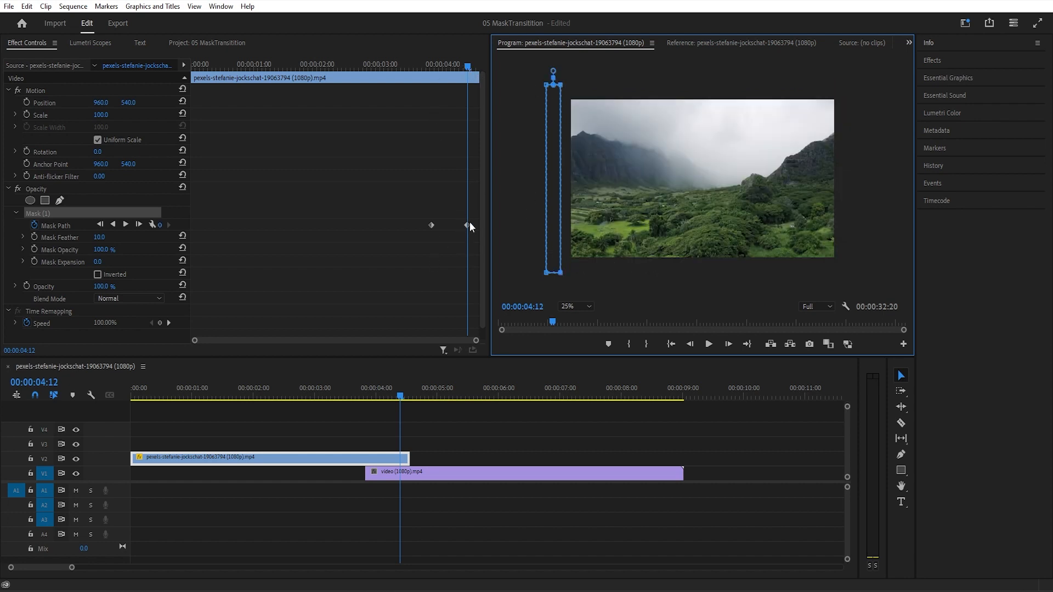
- Try mask feather values of 75 and 0 at 00:00:04:05 to compare the softness of the wipe edge
mouse_move(467, 69)
mouse_down()
mouse_move(426, 67)
mouse_move(468, 77)
mouse_move(452, 77)
mouse_up()
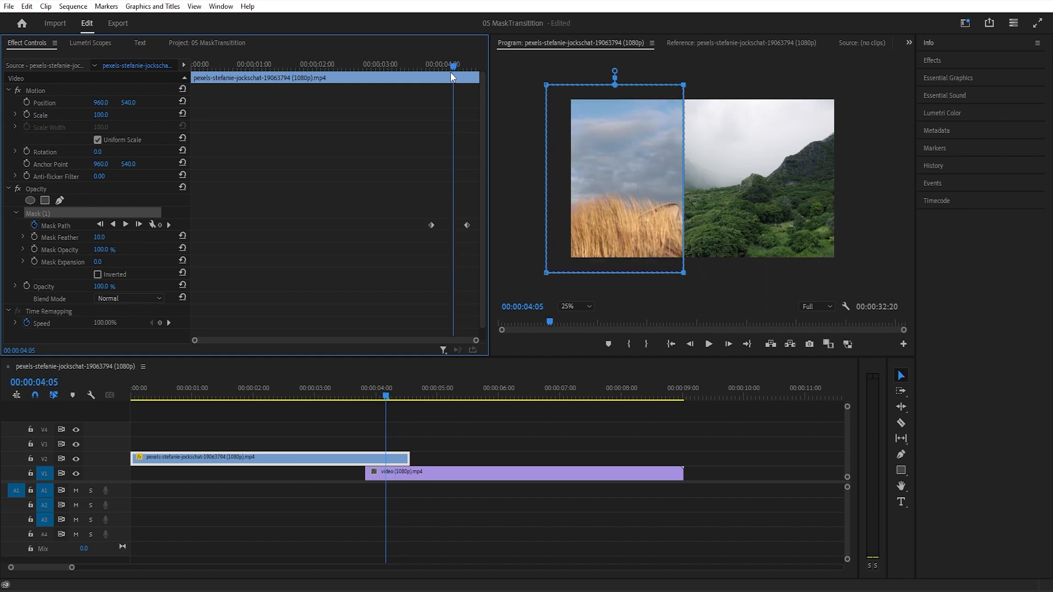
click(102, 238)
text(75)
key(Return)
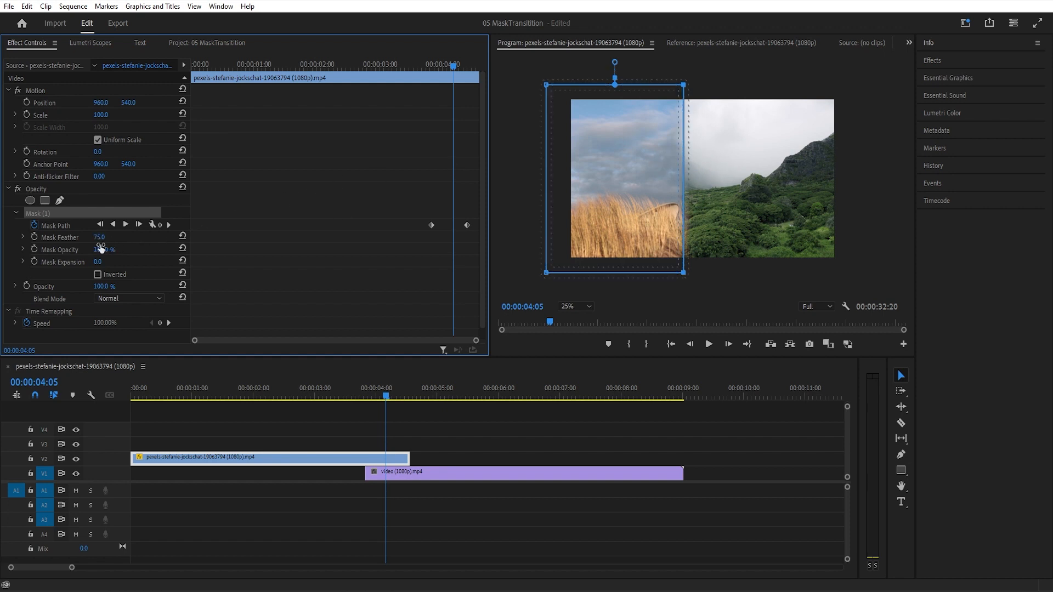
drag(98, 238, 56, 238)
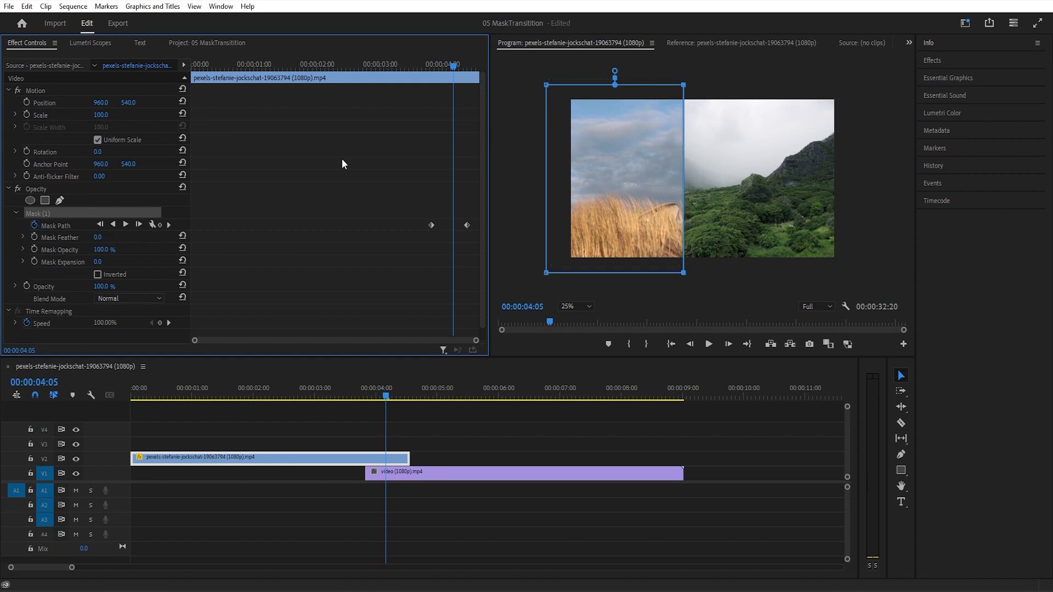
click(57, 181)
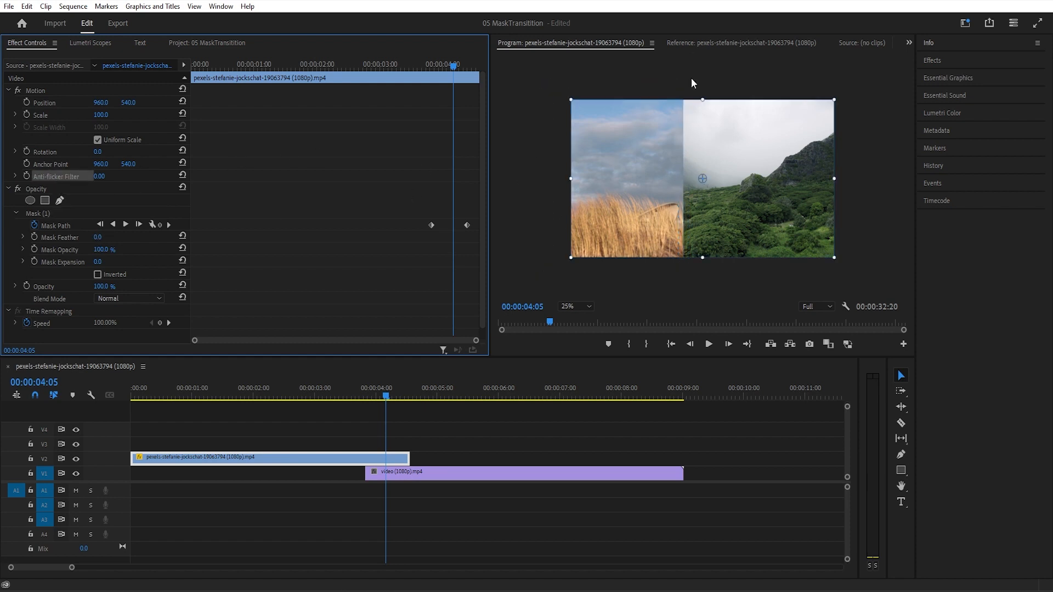
- Set the mask feather of Mask (1) to 75
click(97, 237)
text(75)
key(Return)
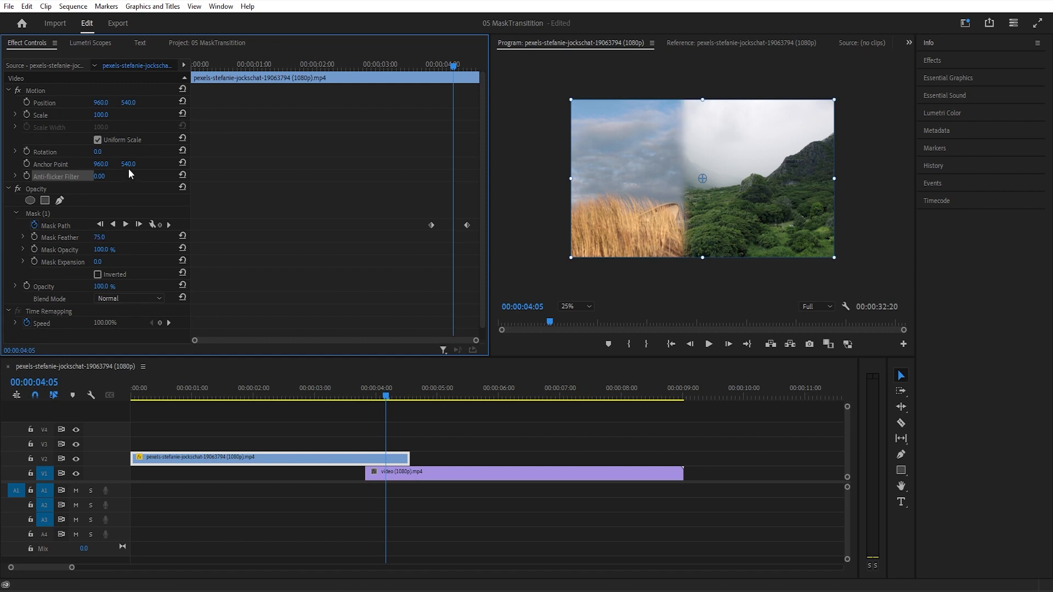
- At 00:00:04:12, move the mask's right-hand points back past the right edge of the frame
drag(454, 67, 469, 72)
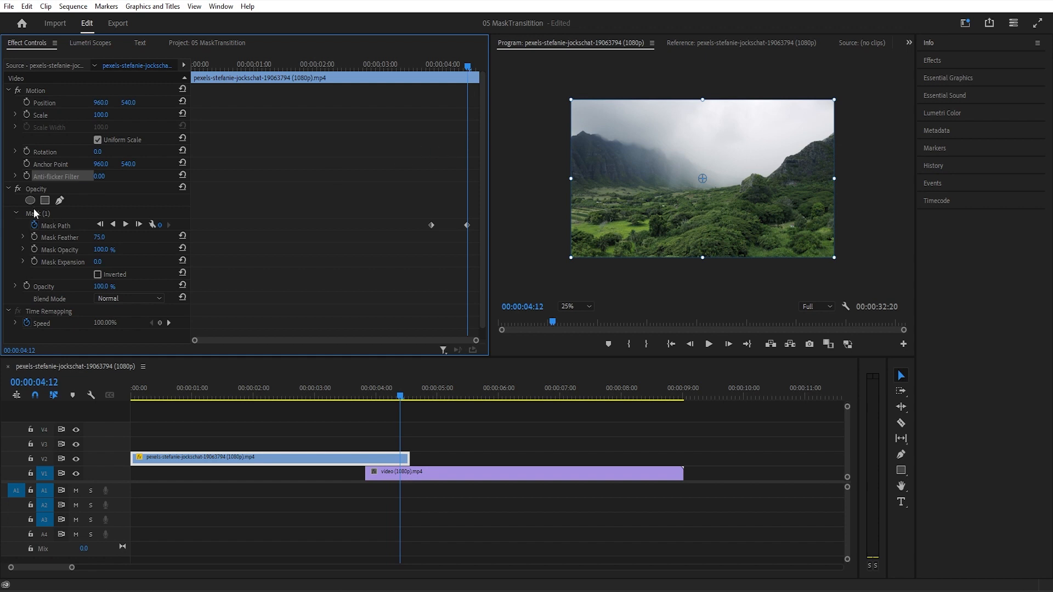
click(45, 215)
drag(560, 87, 849, 105)
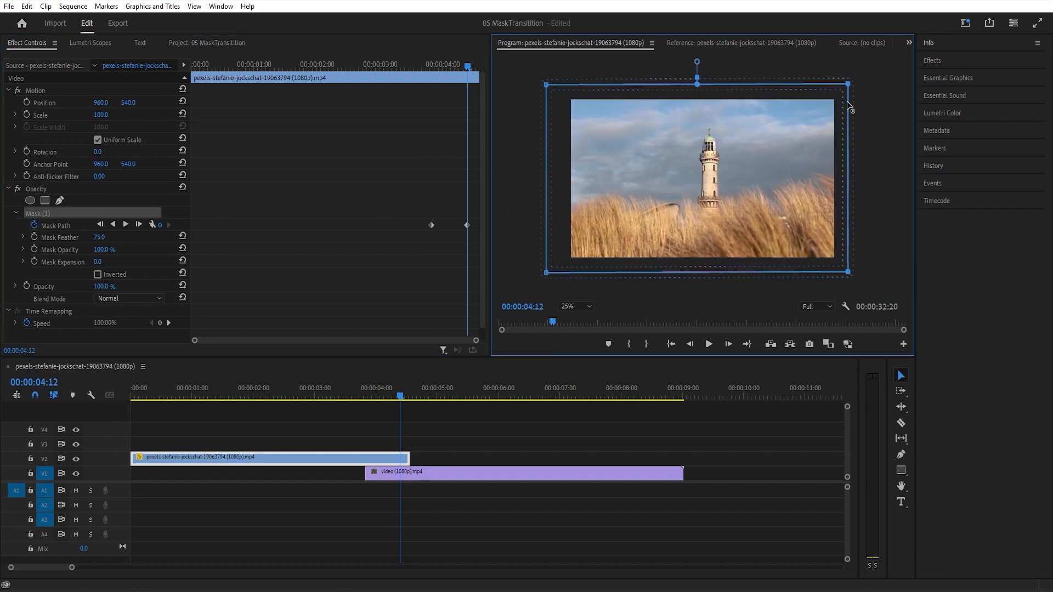
- Try collapsing the mask downward by moving its upper points below the frame, and undo that change
drag(526, 77, 835, 264)
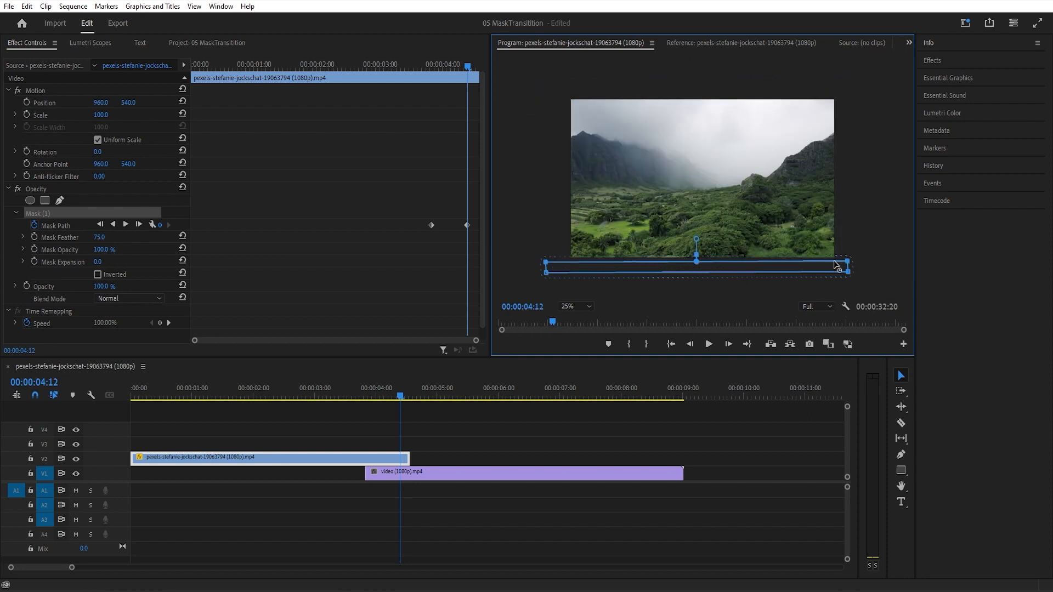
key(ctrl+z)
key(ctrl+z)
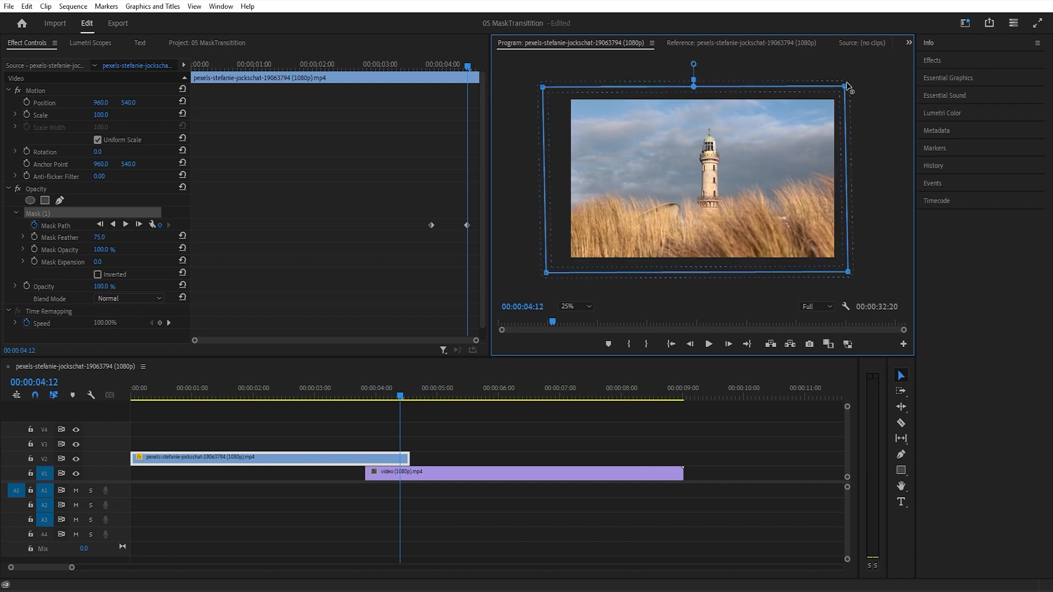
- Move the mask's upper-right point to the lower-left corner outside the frame at 00:00:04:12 and play back the diagonal wipe
drag(845, 88, 553, 270)
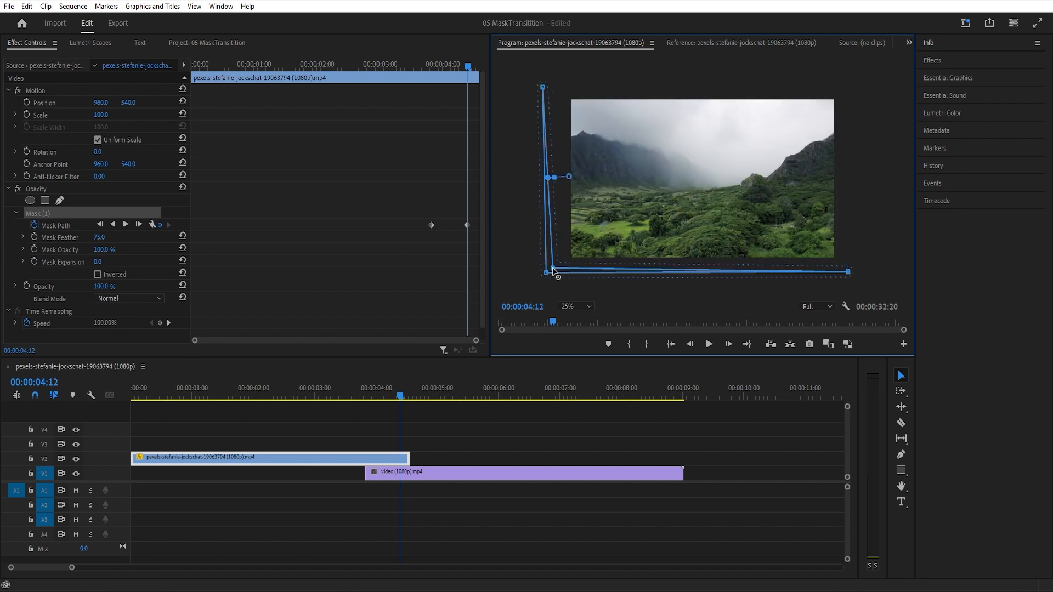
drag(466, 70, 430, 72)
key(space)
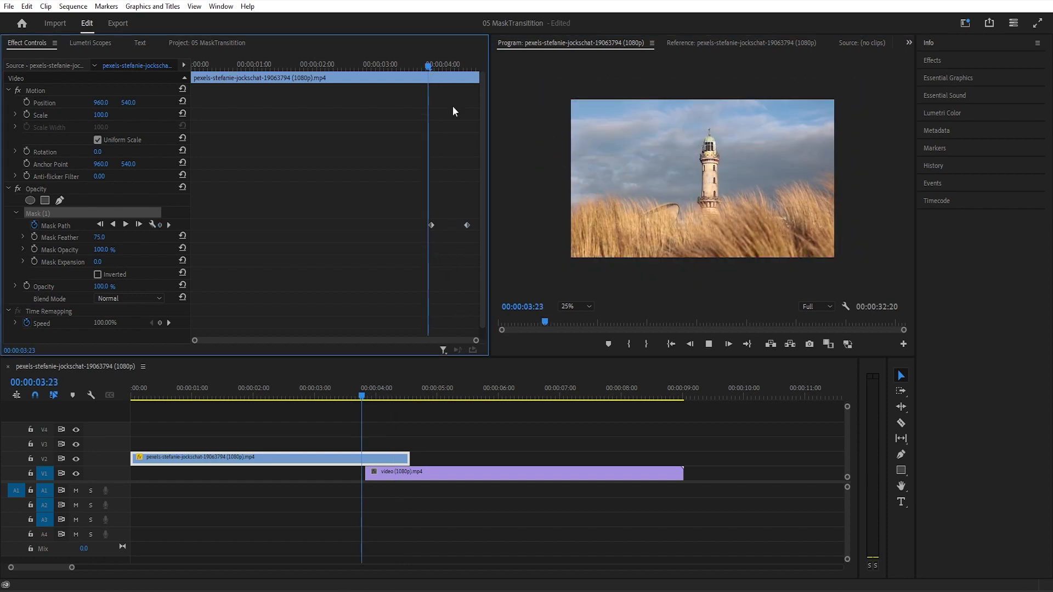
key(space)
drag(470, 69, 429, 70)
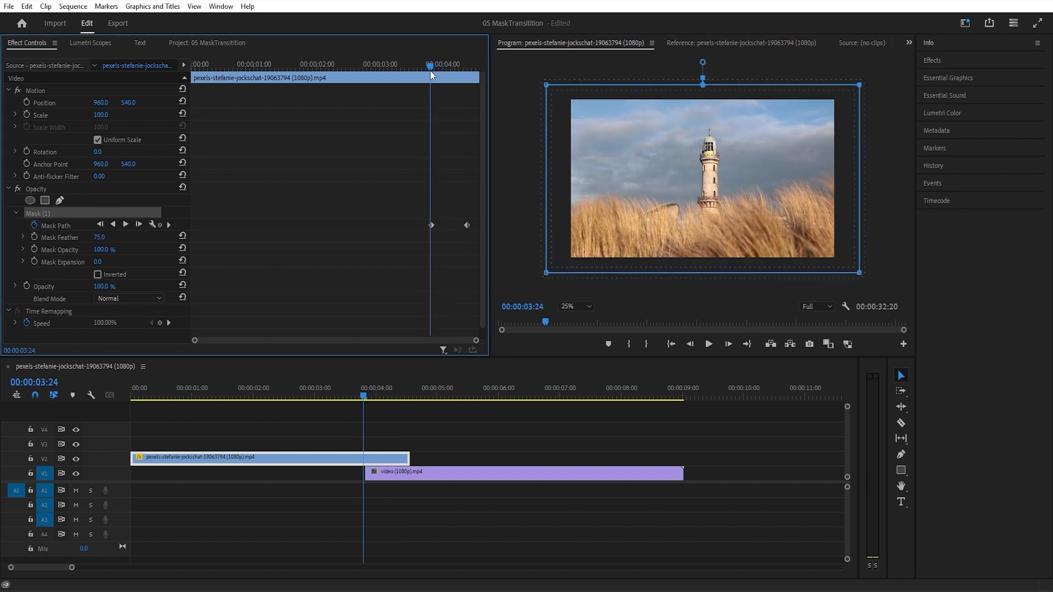
- Examine the Mask Path animation on the V1 clip that begins near 00:00:15:00, from 00:00:15:02 to 00:00:16:16
click(456, 436)
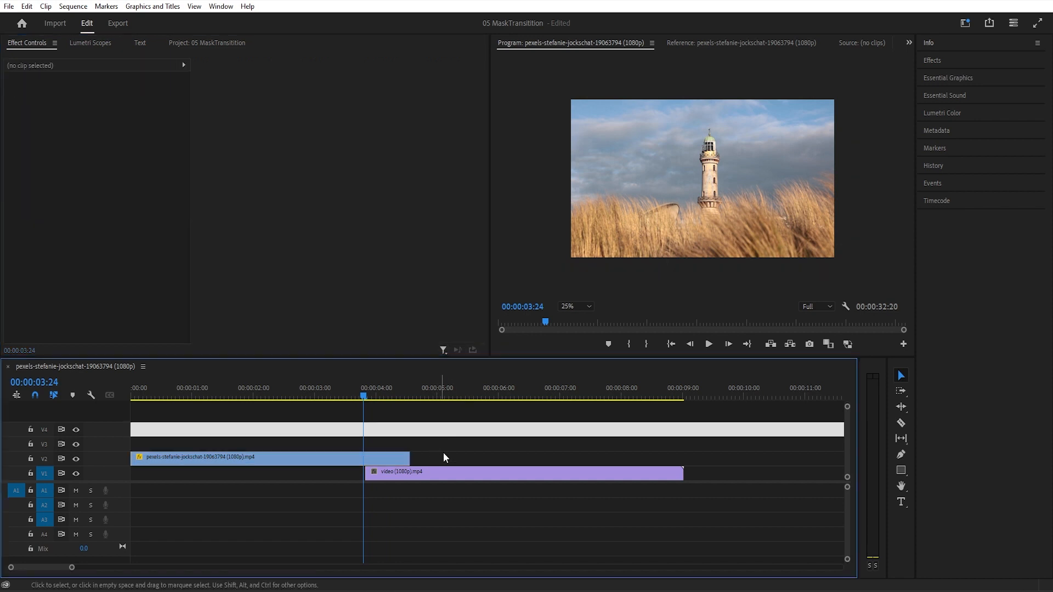
click(454, 456)
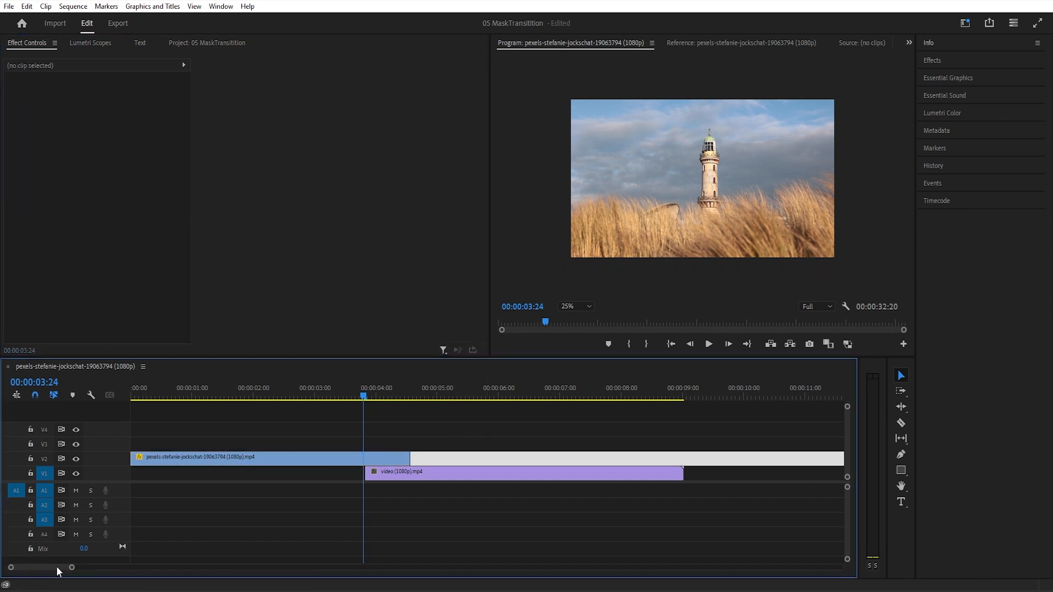
drag(71, 570, 143, 569)
click(425, 395)
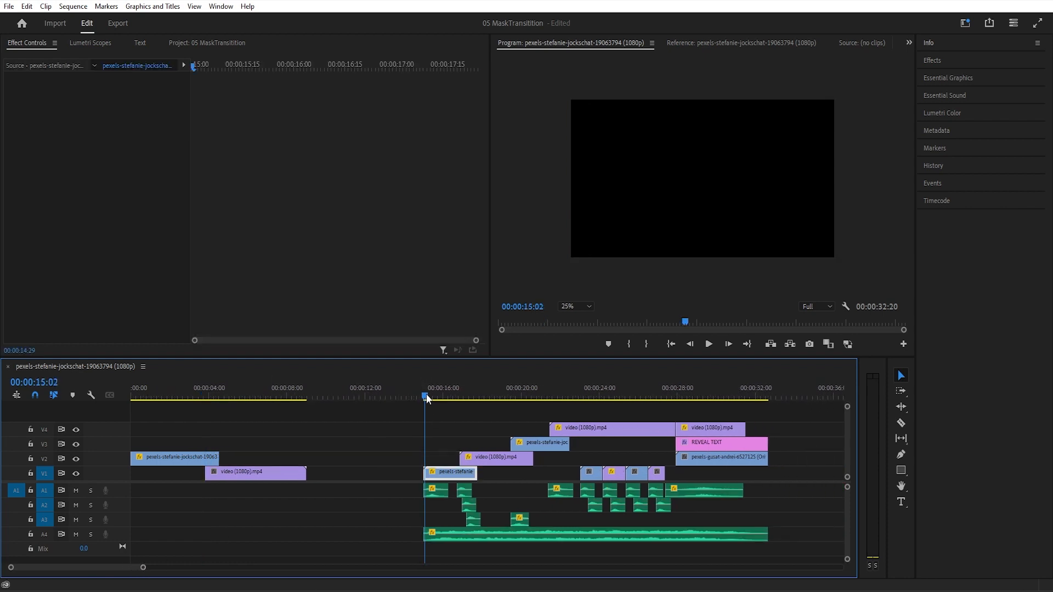
drag(427, 393, 429, 393)
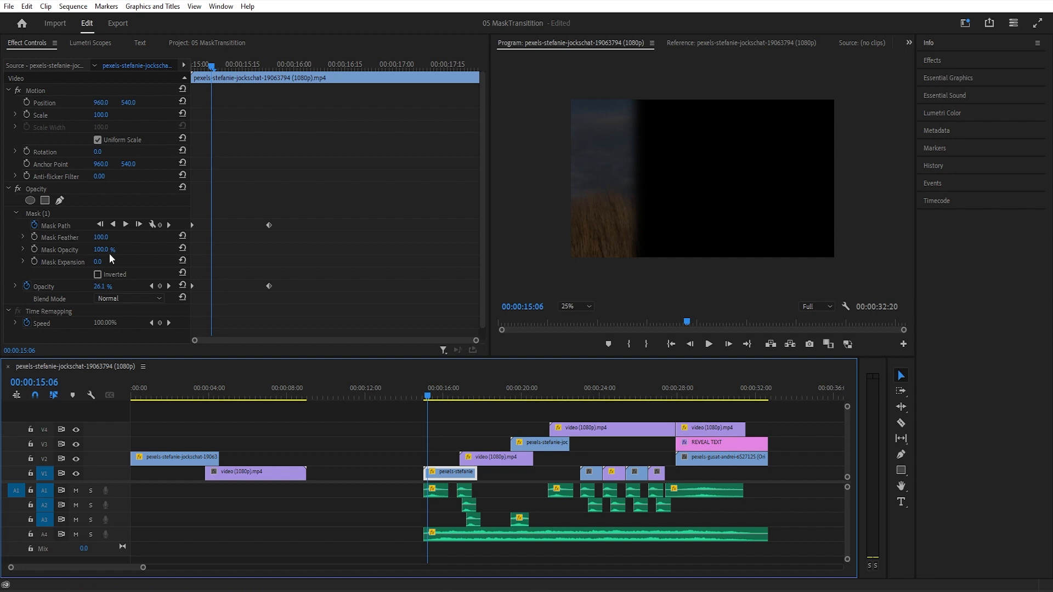
click(66, 224)
drag(214, 68, 339, 93)
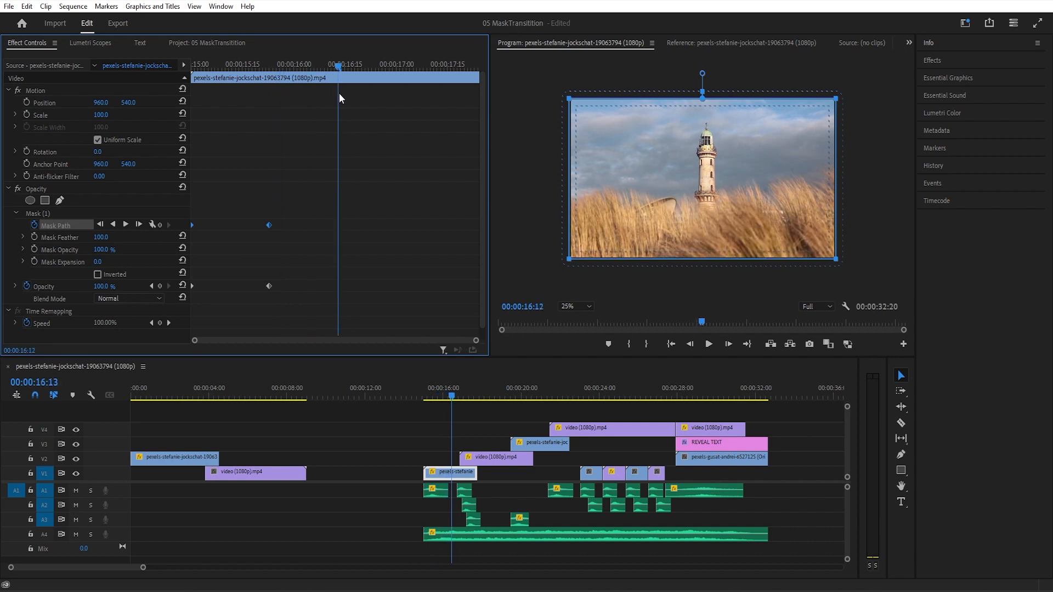
- Inspect the Mask Path keyframes of all three masks on the V2 clip near 00:00:17:06 and play the reveal from the clip's start
click(482, 460)
click(457, 395)
drag(456, 396, 469, 399)
click(482, 462)
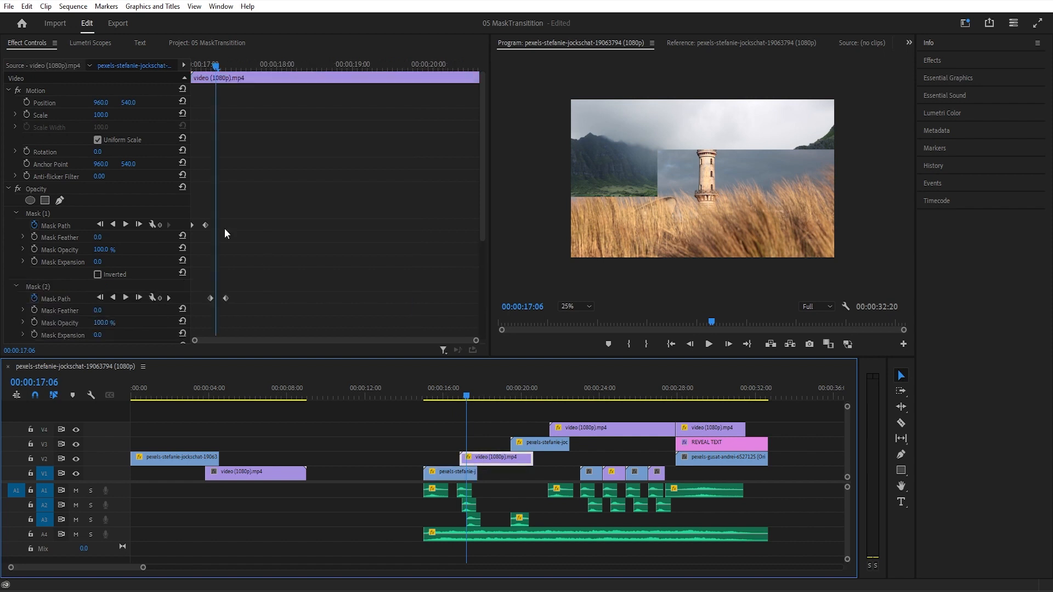
scroll(70, 248, down, 5)
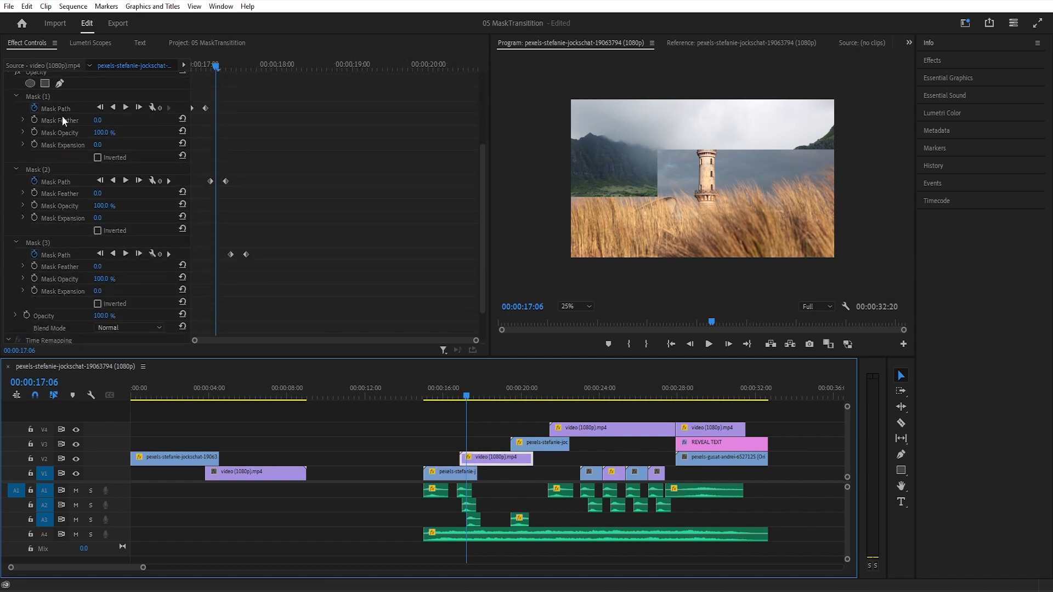
click(47, 97)
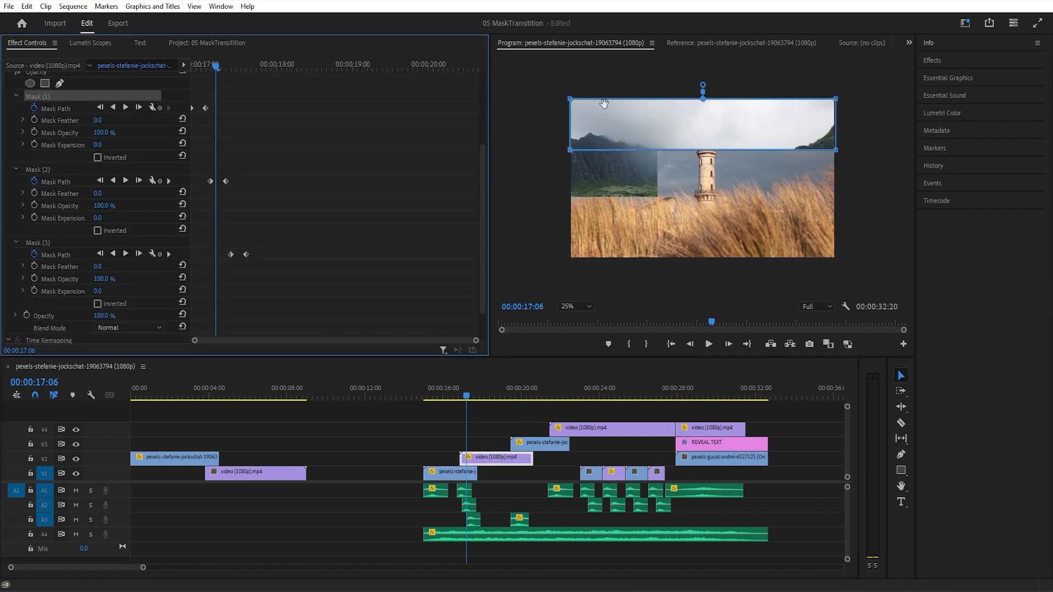
click(56, 183)
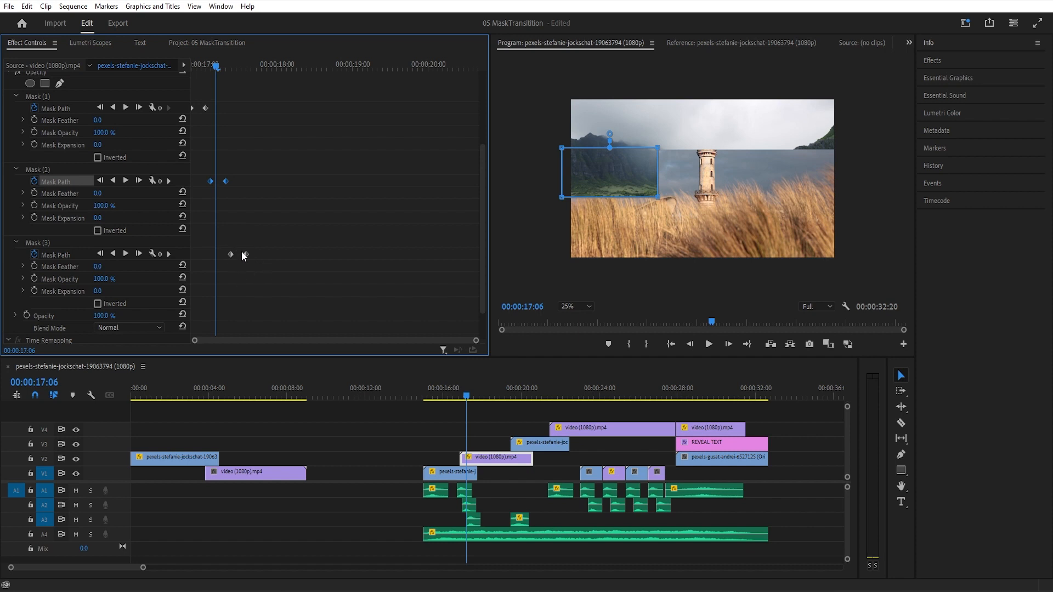
click(55, 255)
drag(217, 67, 190, 70)
key(space)
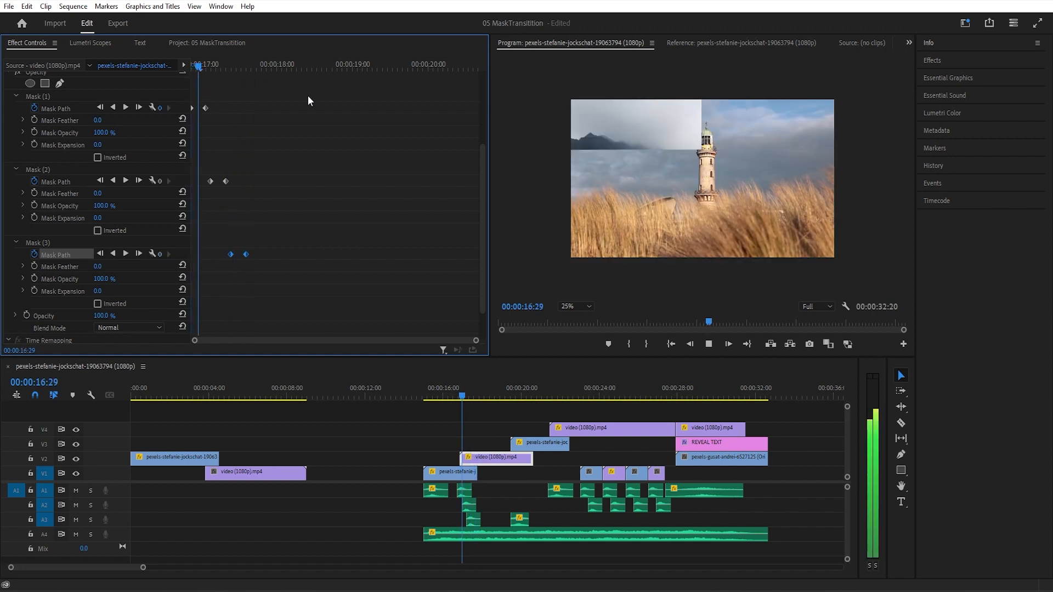
- Stop playback and inspect the feathered mask reveal on the V3 clip that begins near 00:00:19:15, scrubbing through its Mask Path keyframes
key(space)
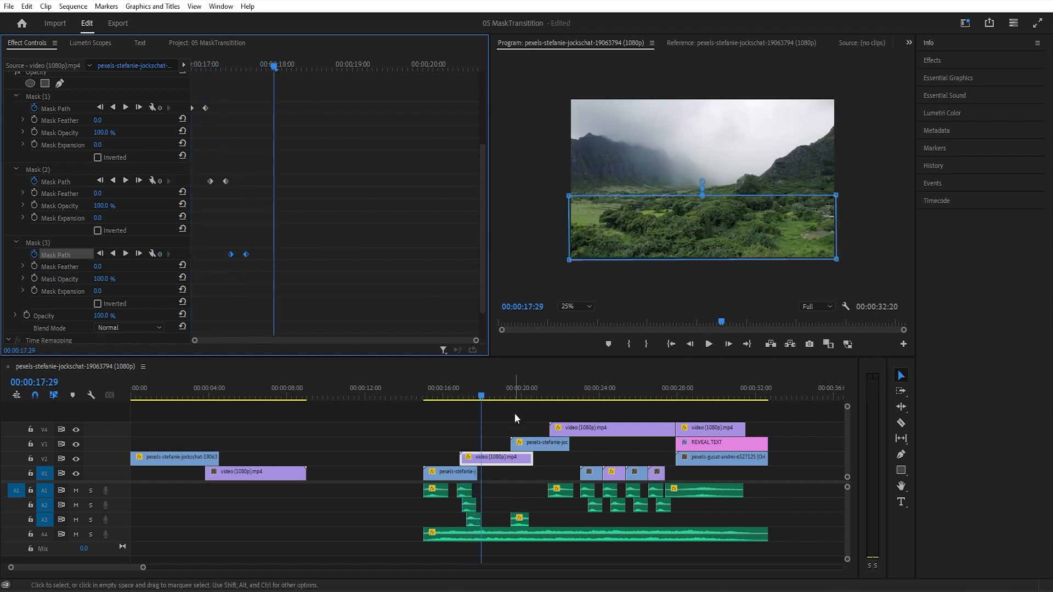
drag(501, 393, 516, 395)
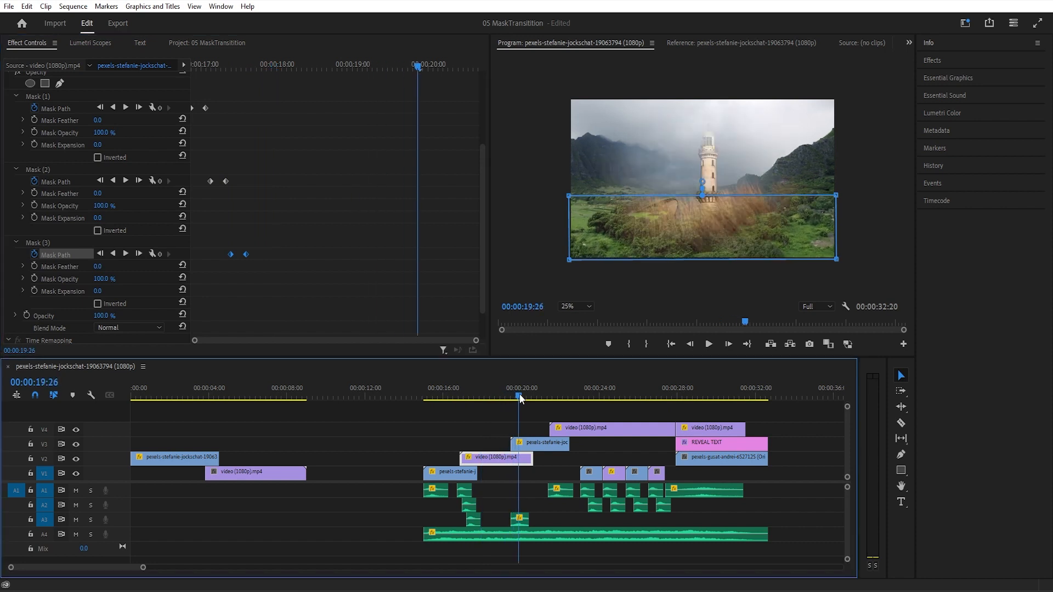
click(534, 444)
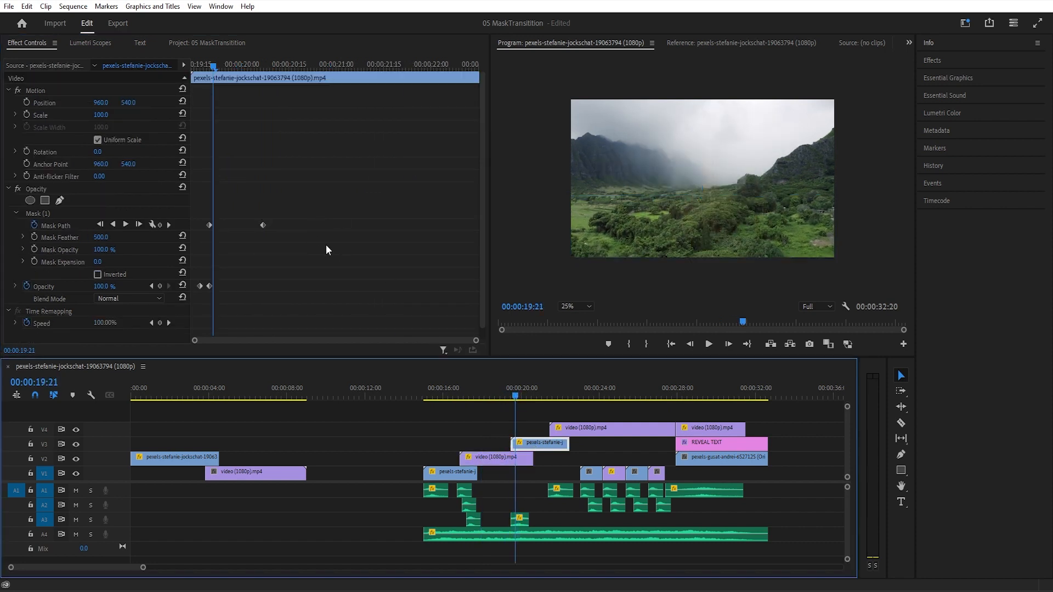
drag(210, 67, 236, 76)
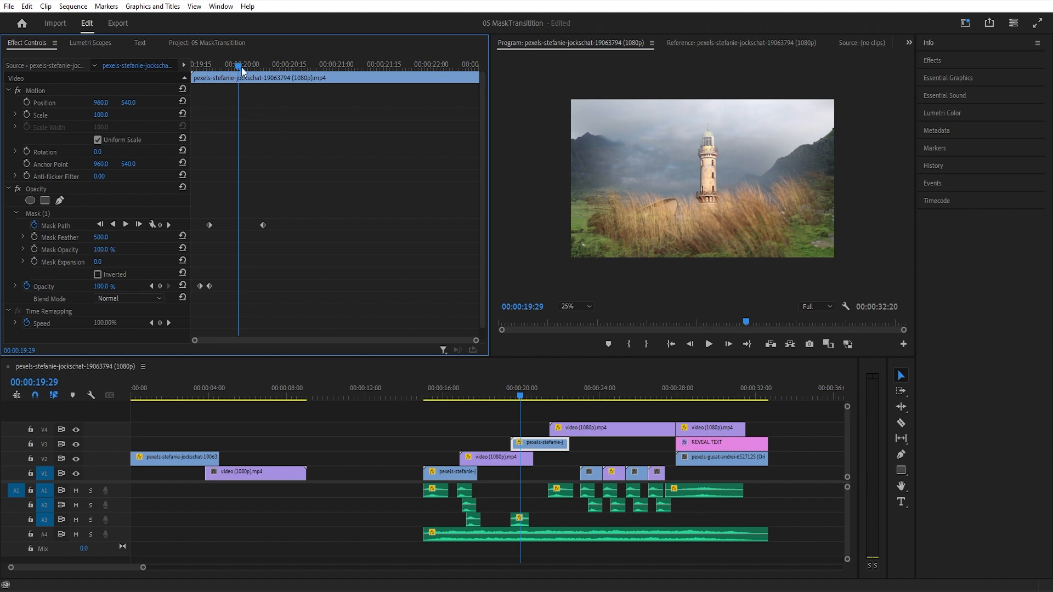
drag(238, 65, 325, 82)
- Review the multi-mask transition on the first V4 clip by scrubbing from 00:00:22:00 to the clip's end
click(546, 397)
click(559, 396)
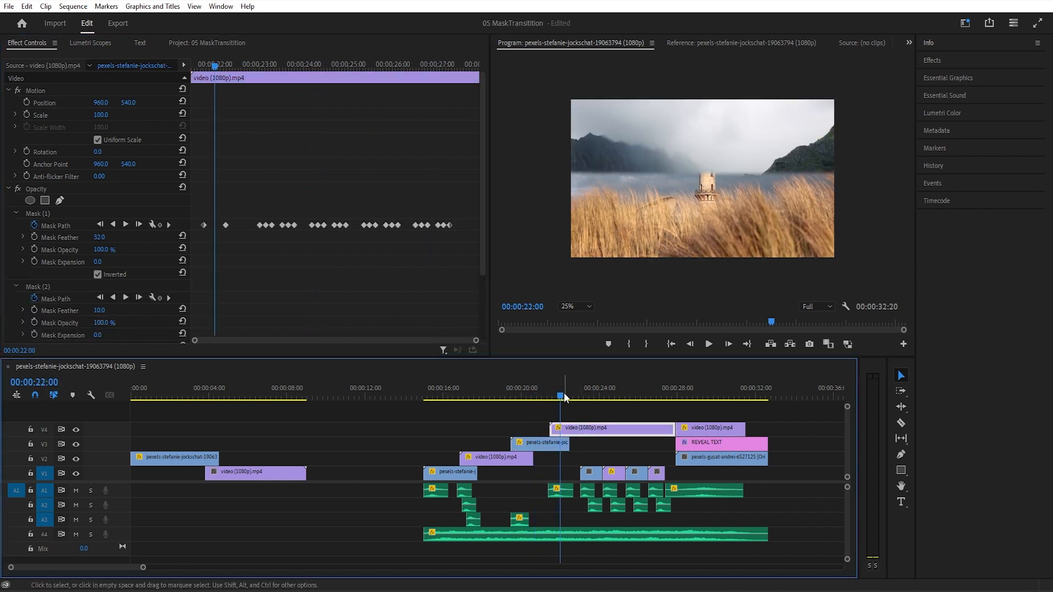
drag(561, 398, 672, 393)
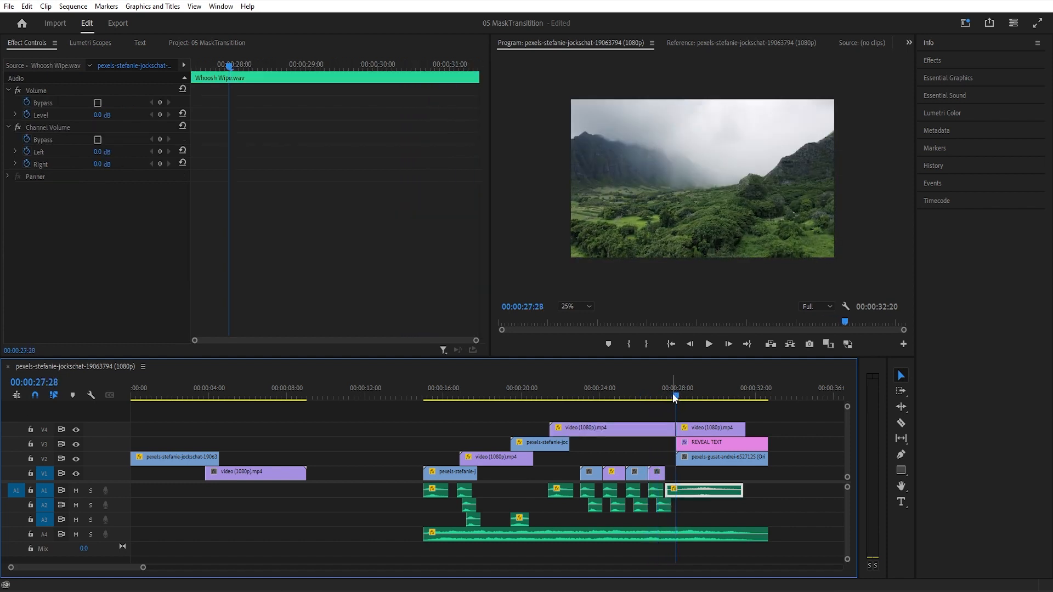
- Examine the inverted wavy mask on the V4 clip above the REVEAL TEXT title, scrubbing the reveal to 00:00:31:16
click(702, 428)
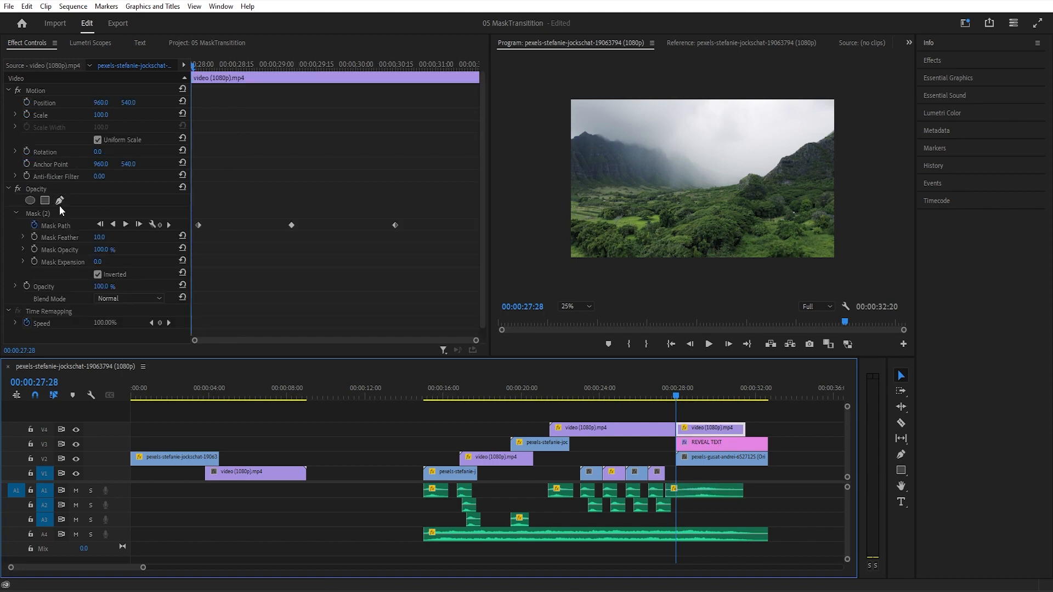
drag(677, 399, 682, 395)
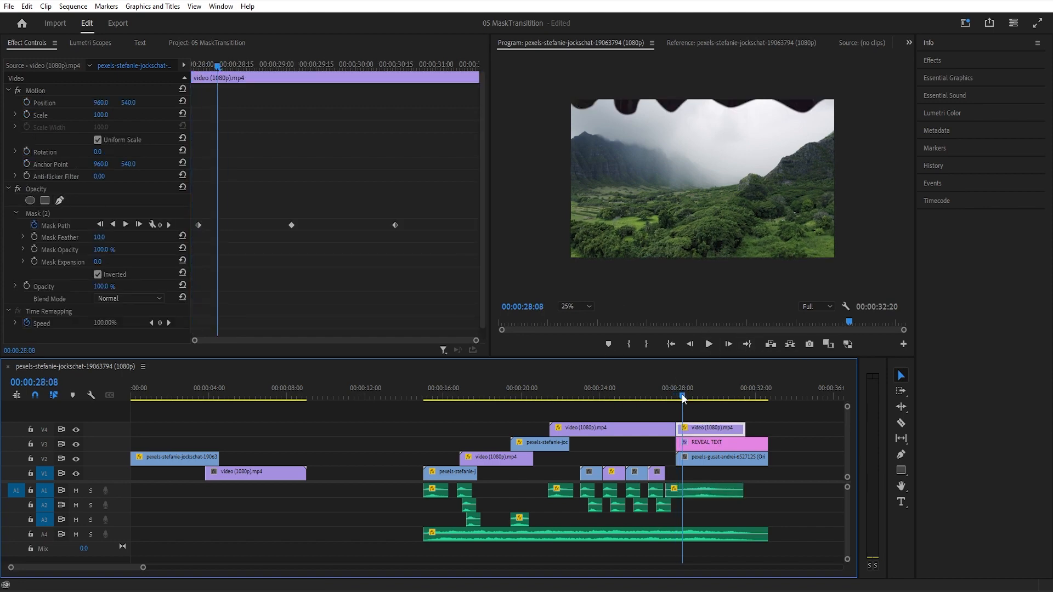
click(41, 216)
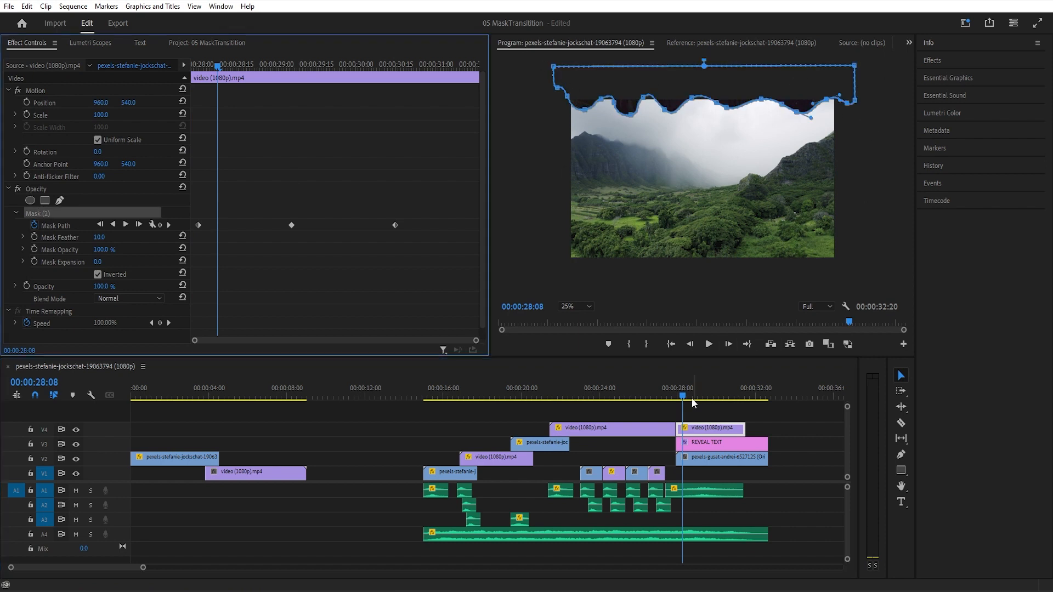
drag(683, 396, 745, 409)
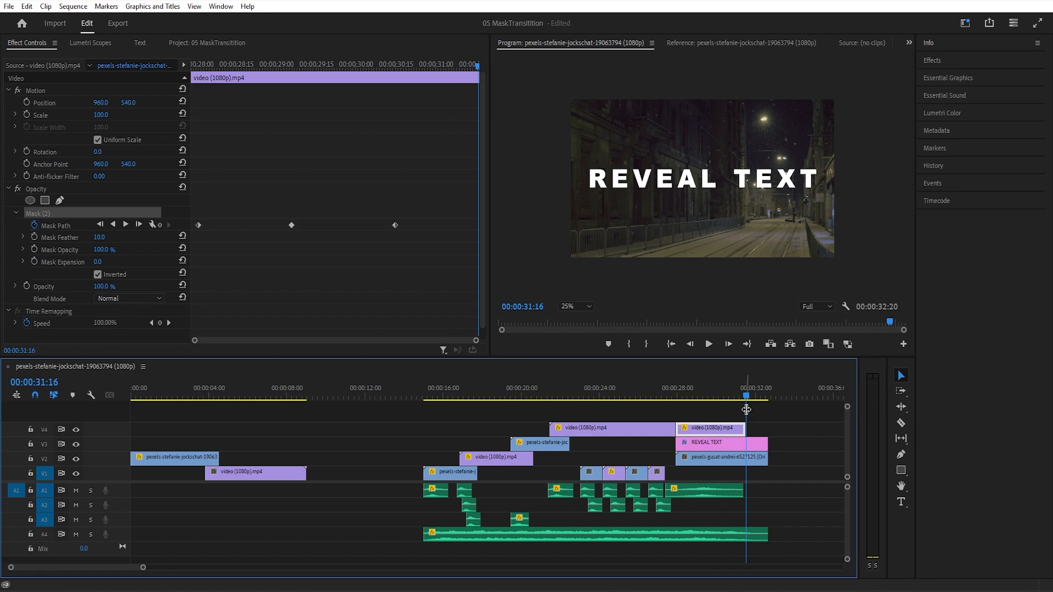